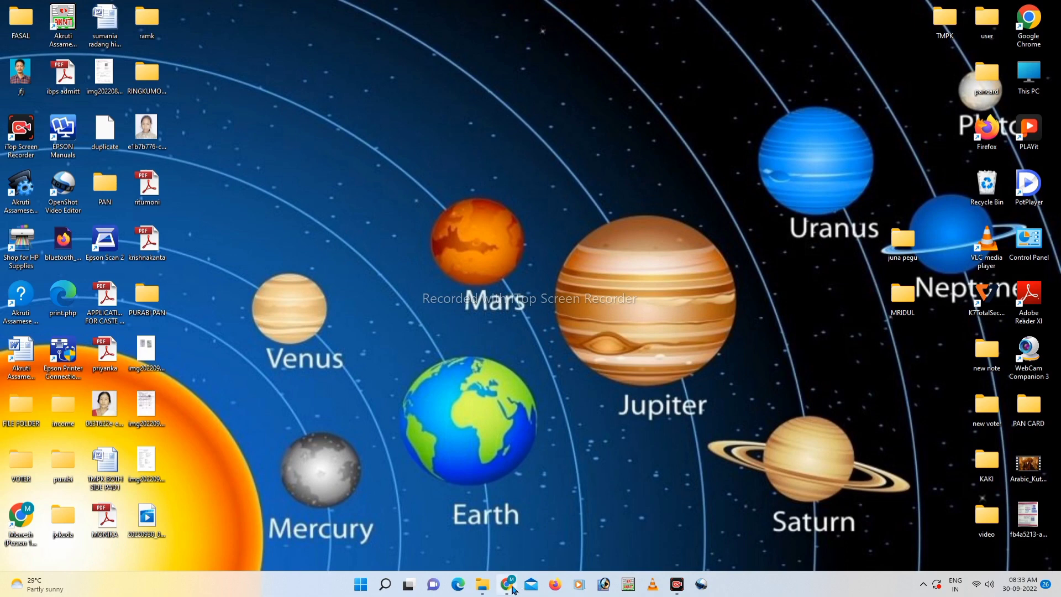
# Switch to Google Chrome and replace the Epson Setup Navi page with a new tab
pyautogui.click(507, 585)
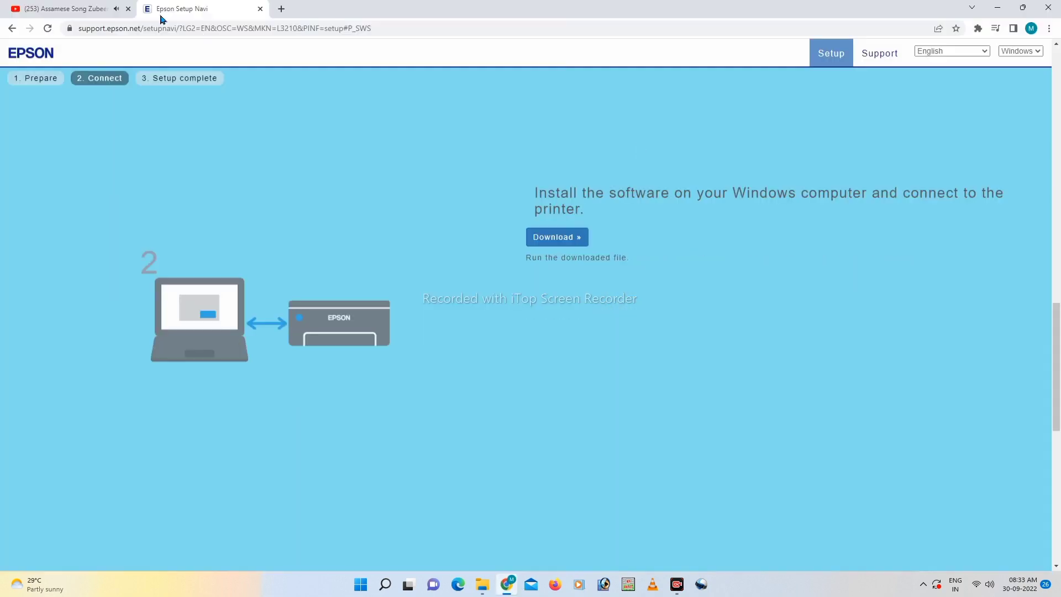
pyautogui.click(259, 9)
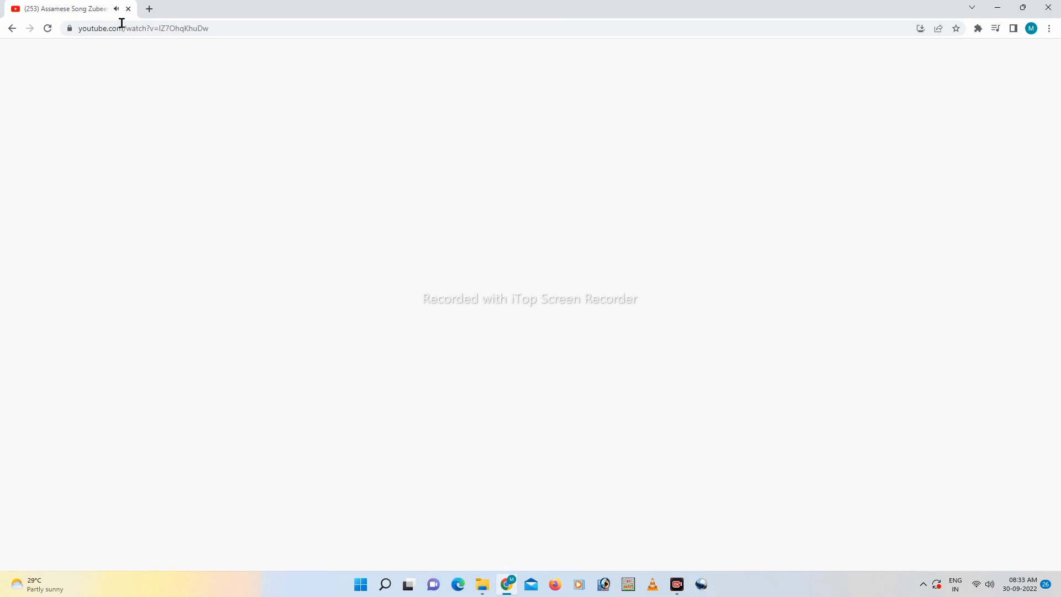
pyautogui.hotkey('ctrl', 't')
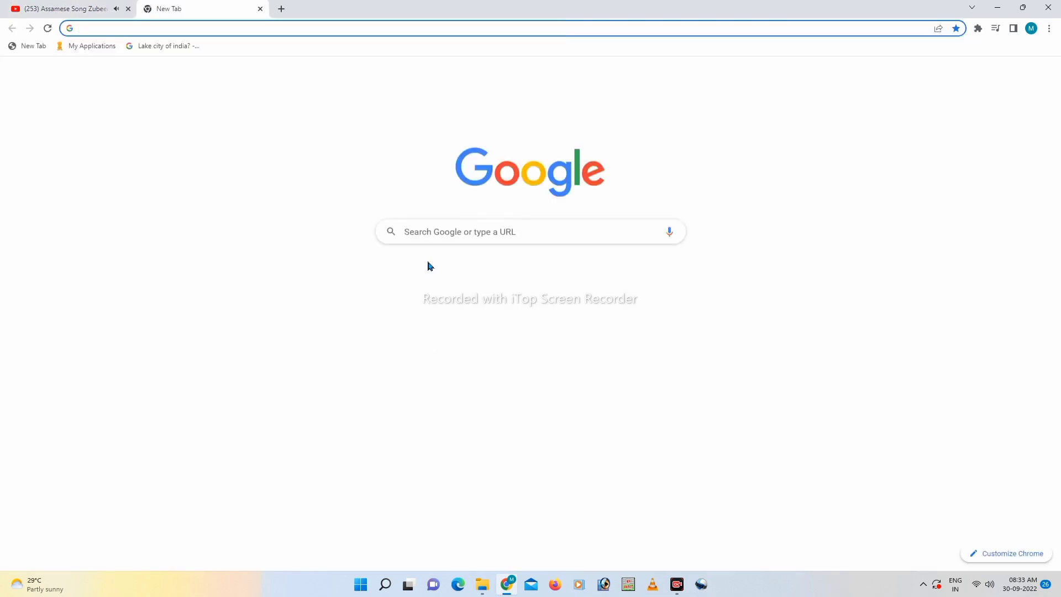
# Search Google for "epson driver download"
pyautogui.click(424, 233)
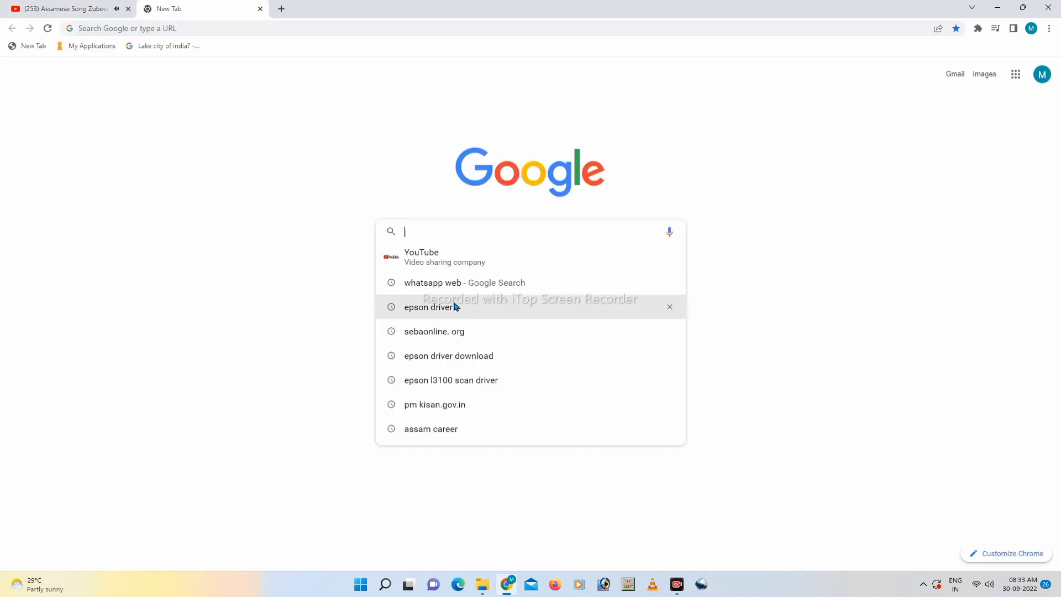
pyautogui.write('EPSON')
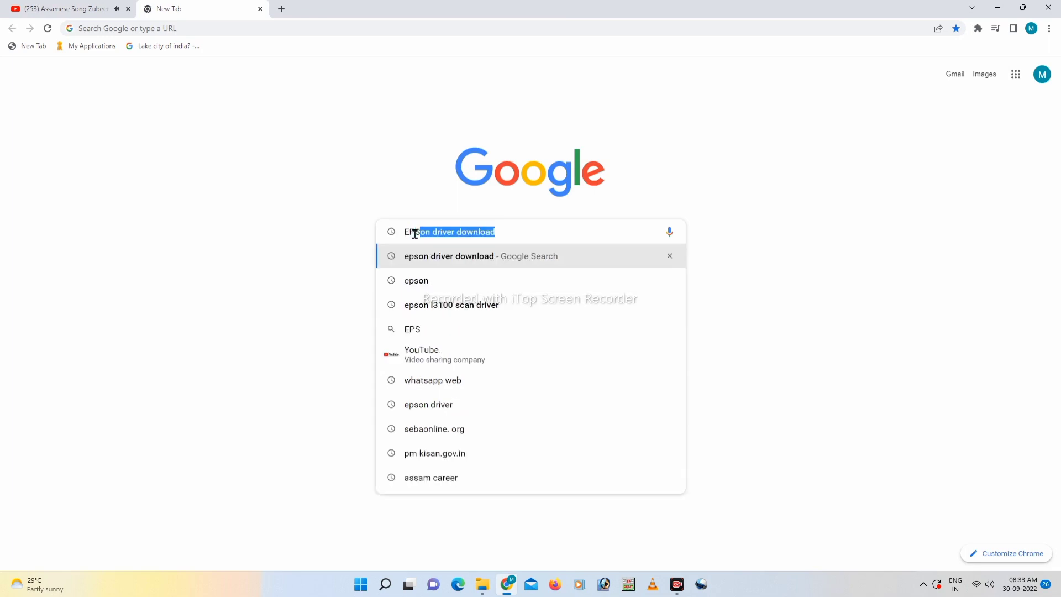
pyautogui.click(515, 230)
pyautogui.press('Return')
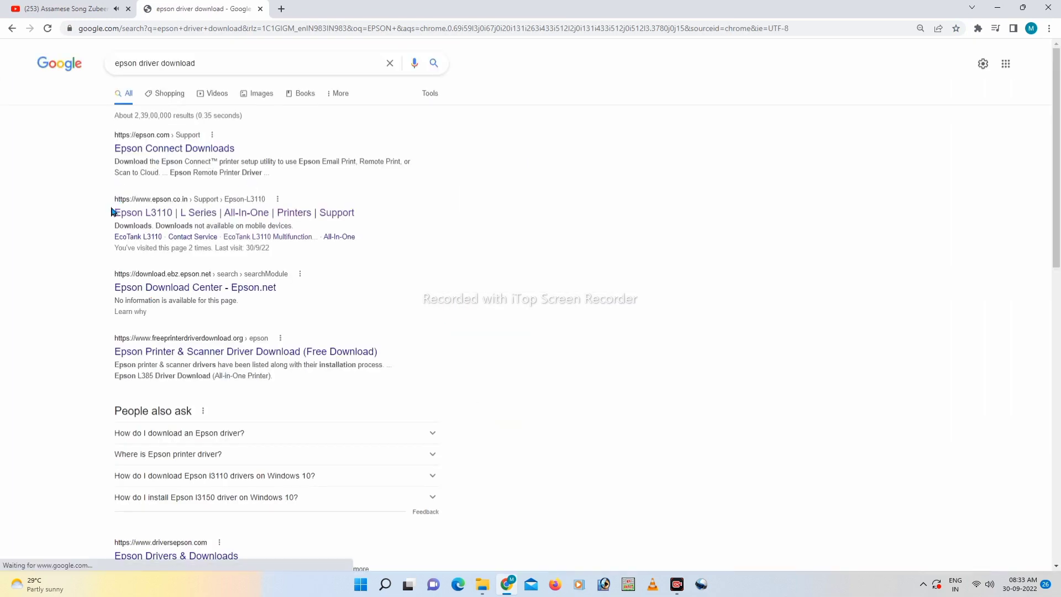
# Open the Epson L3110 support result and go from there to Epson's printer support page
pyautogui.moveTo(107, 214); pyautogui.dragTo(371, 212)
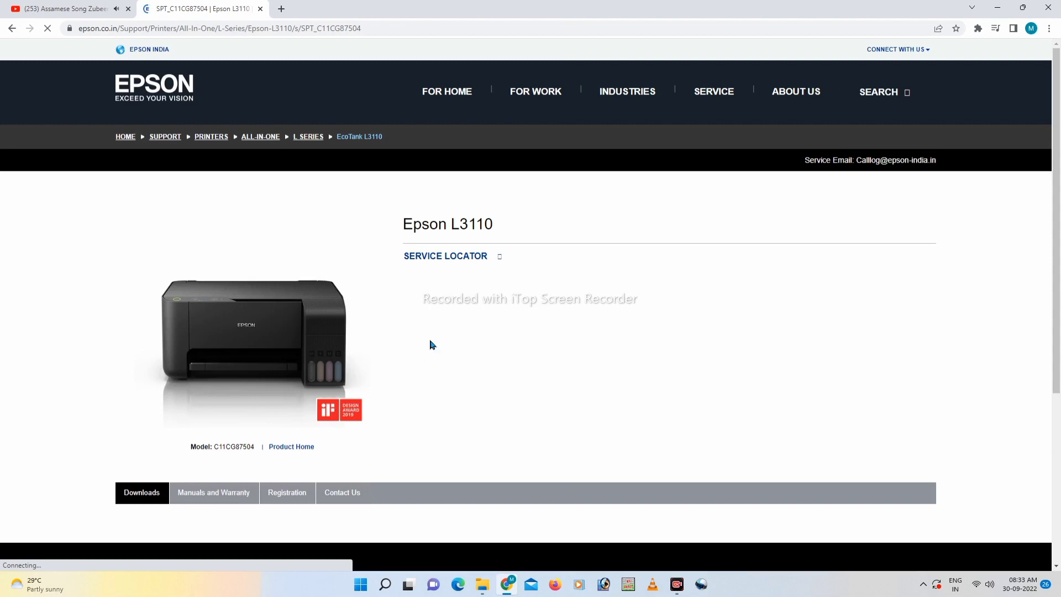
pyautogui.scroll(-5, 504, 277)
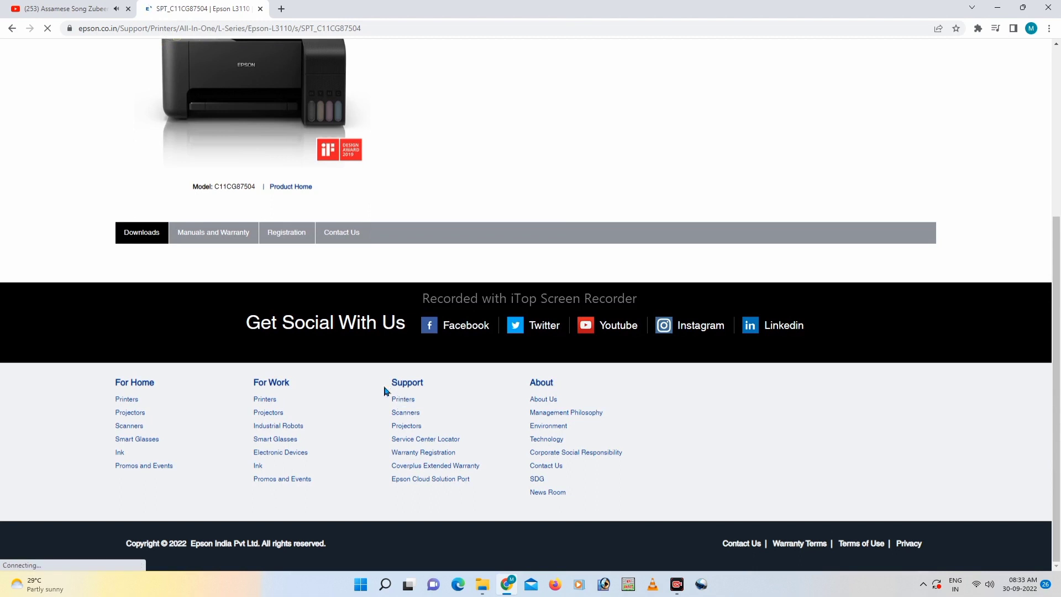
pyautogui.moveTo(421, 384); pyautogui.dragTo(404, 403)
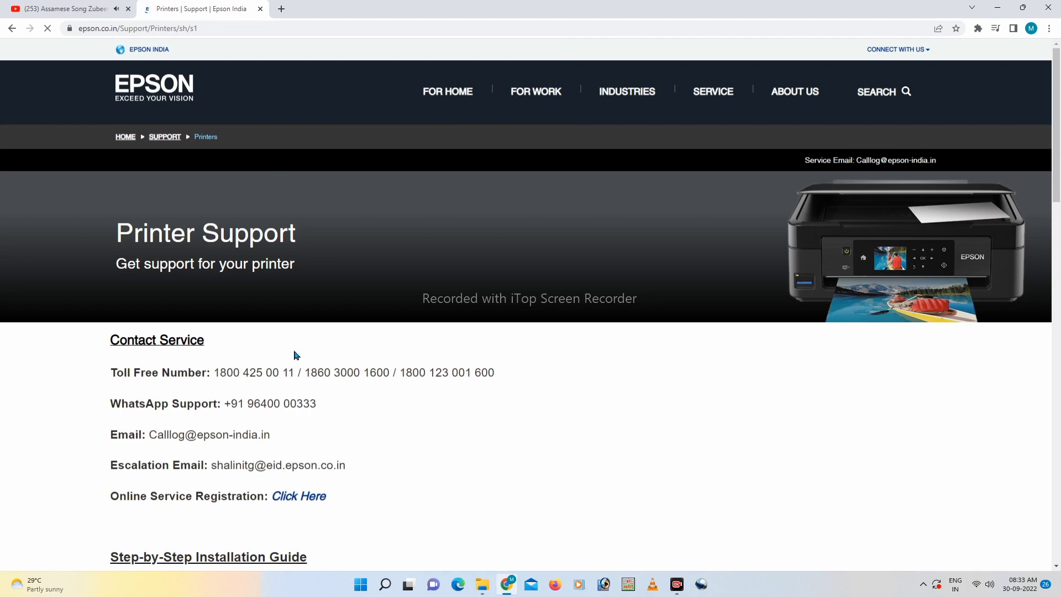
# Open the installation navigation website linked under the Step-by-Step Installation Guide
pyautogui.scroll(-3, 293, 353)
pyautogui.moveTo(103, 381); pyautogui.dragTo(138, 374)
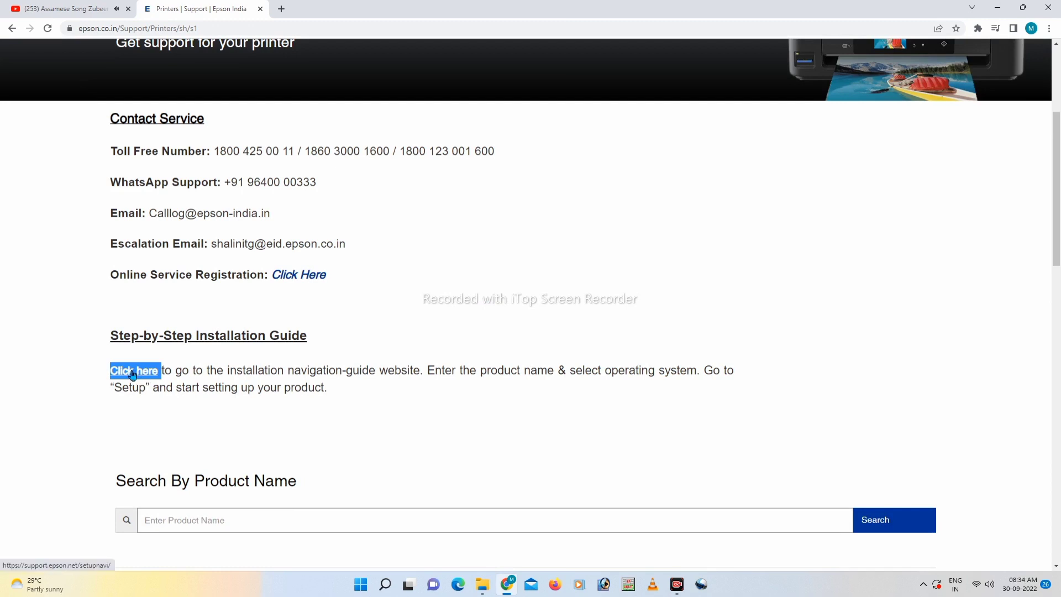
pyautogui.click(133, 374)
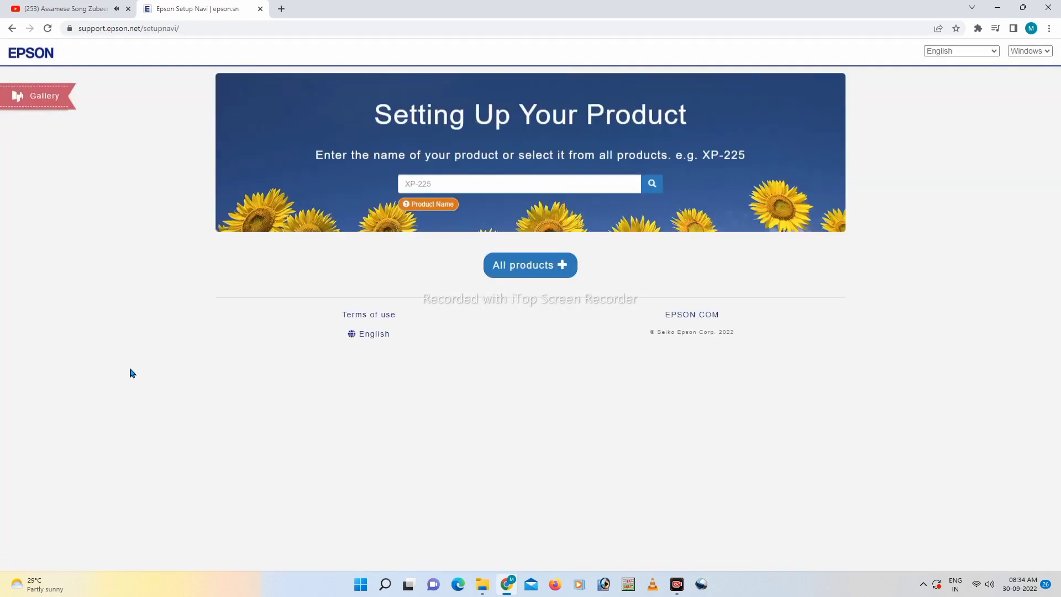
# Expand the list of all products and look up the product L3210 by name
pyautogui.click(510, 266)
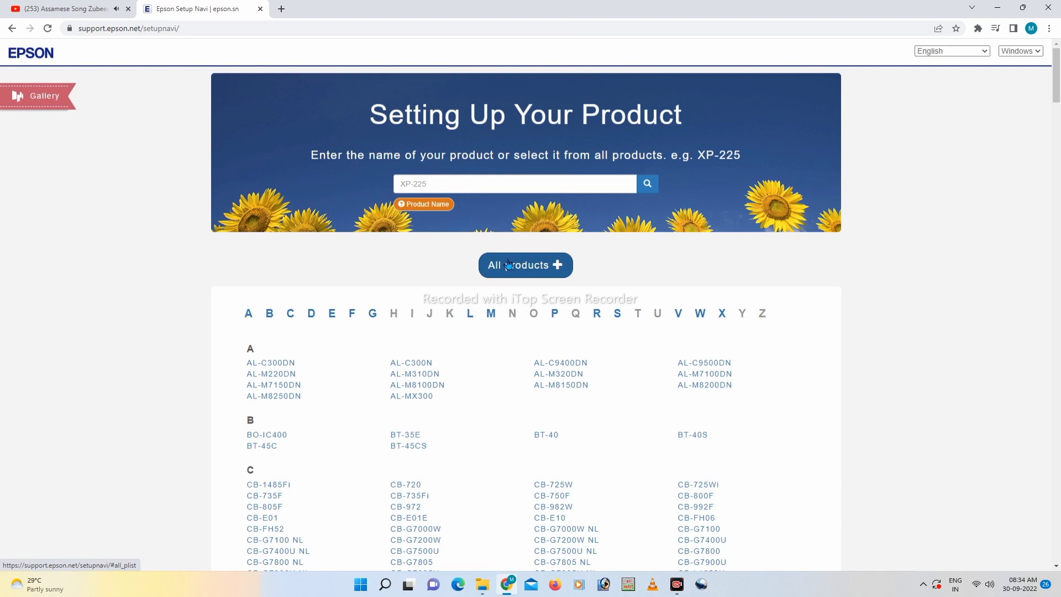
pyautogui.click(434, 184)
pyautogui.write('L')
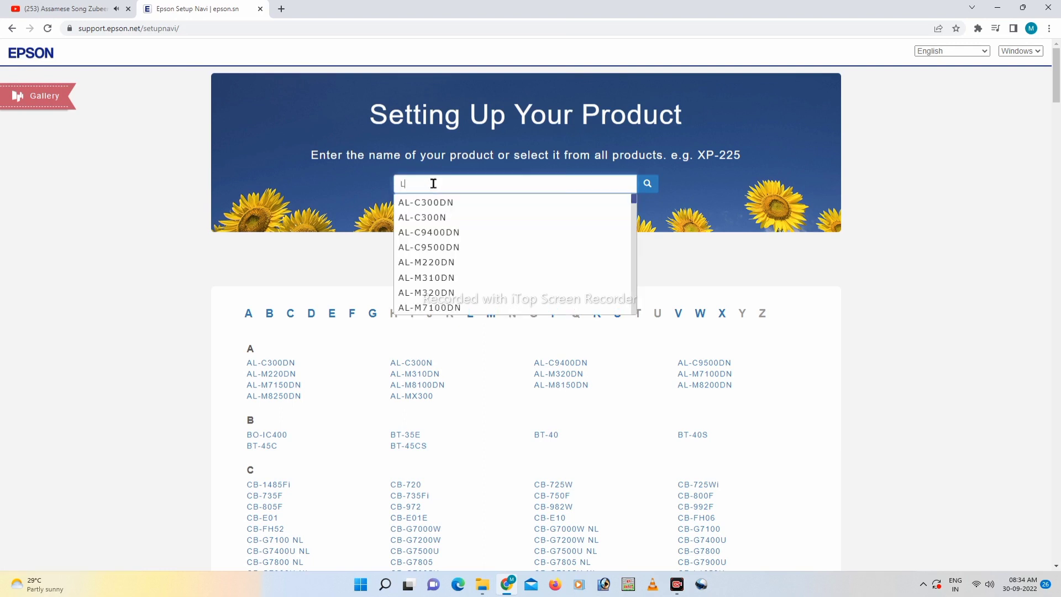
pyautogui.write('3210')
pyautogui.click(303, 193)
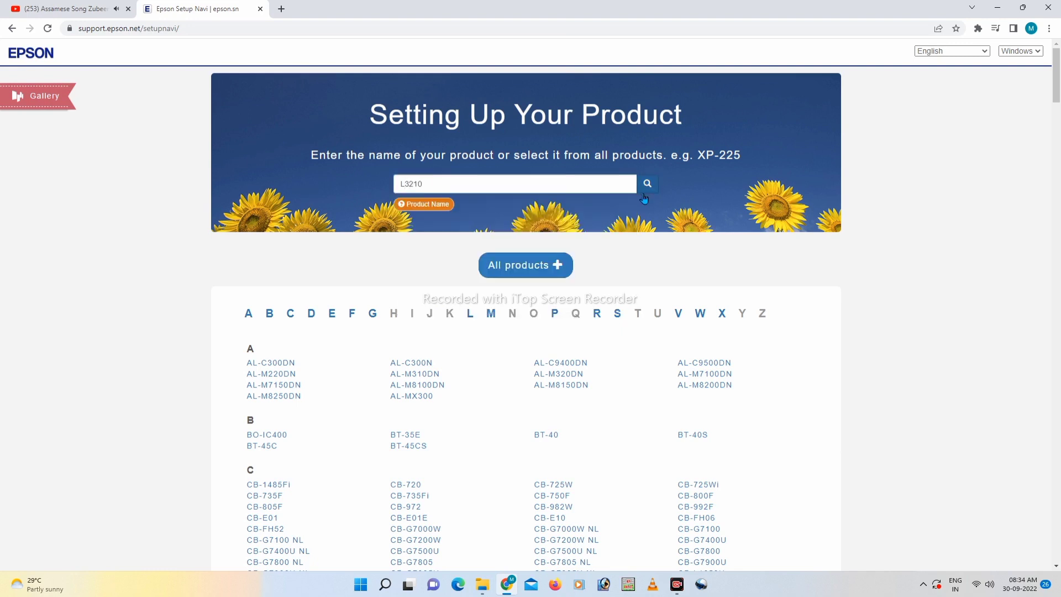
pyautogui.click(645, 191)
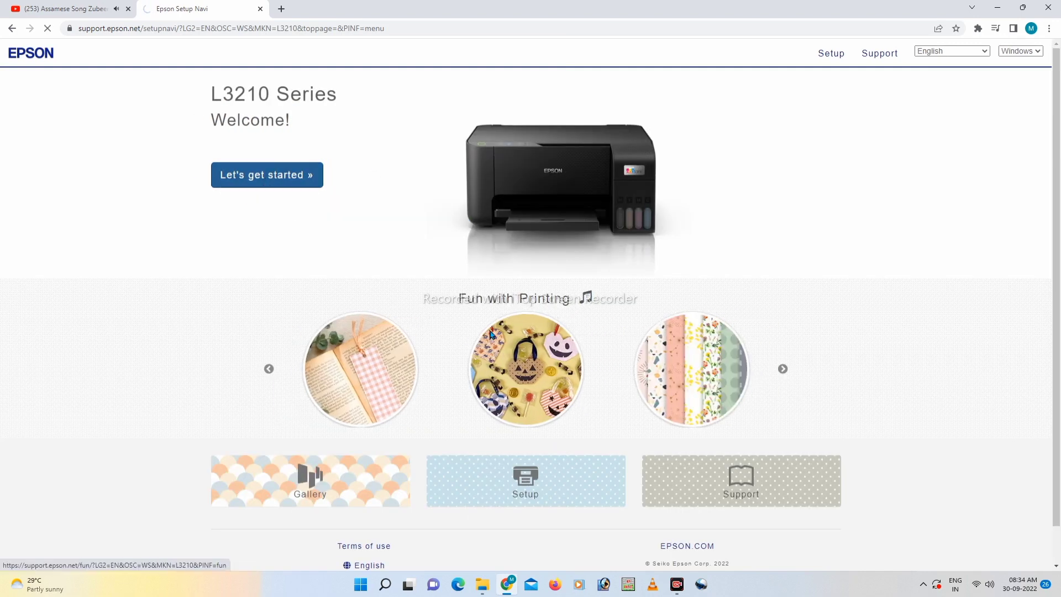
# Start the L3210 Series setup and download the Windows software from its Connect section
pyautogui.click(267, 186)
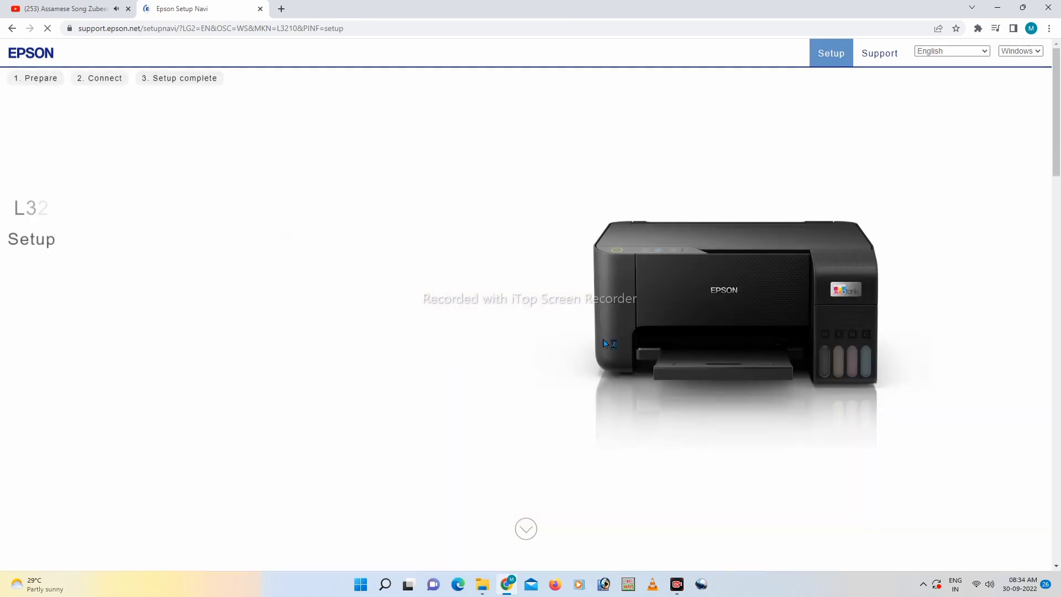
pyautogui.scroll(-1, 422, 304)
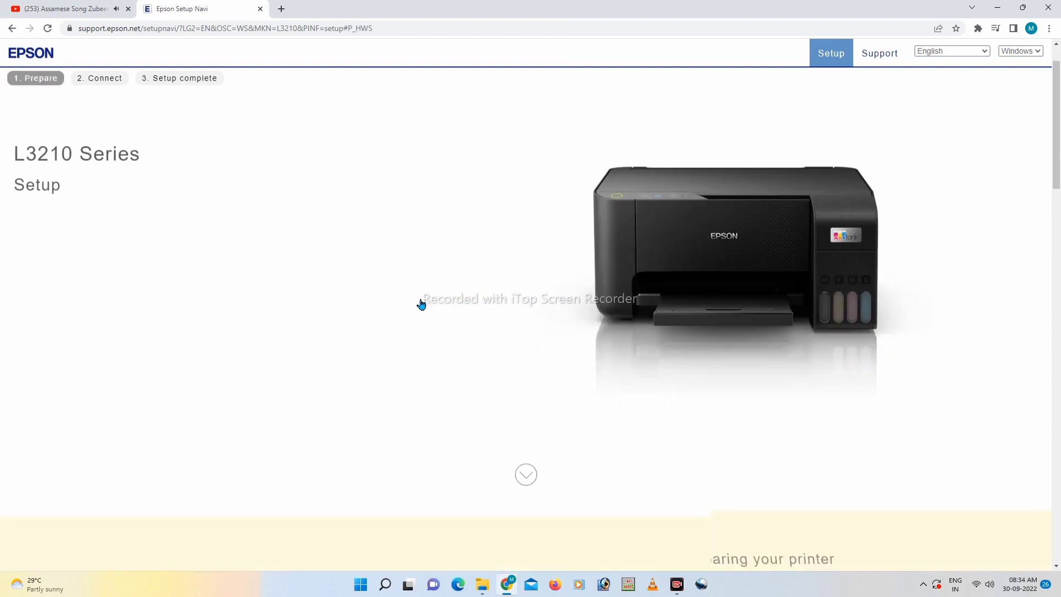
pyautogui.scroll(1, 422, 303)
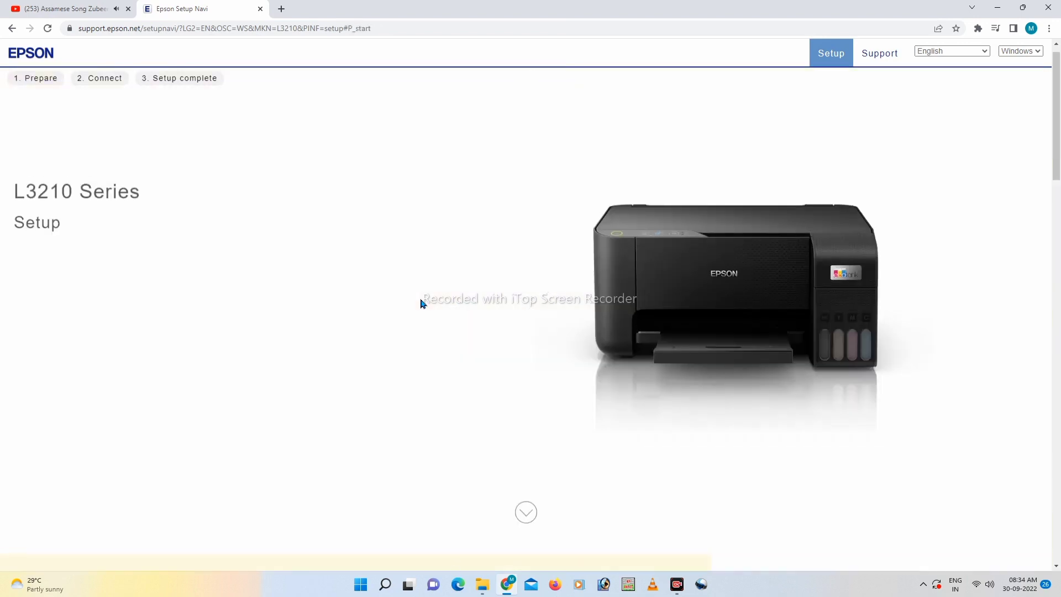
pyautogui.scroll(-2, 422, 304)
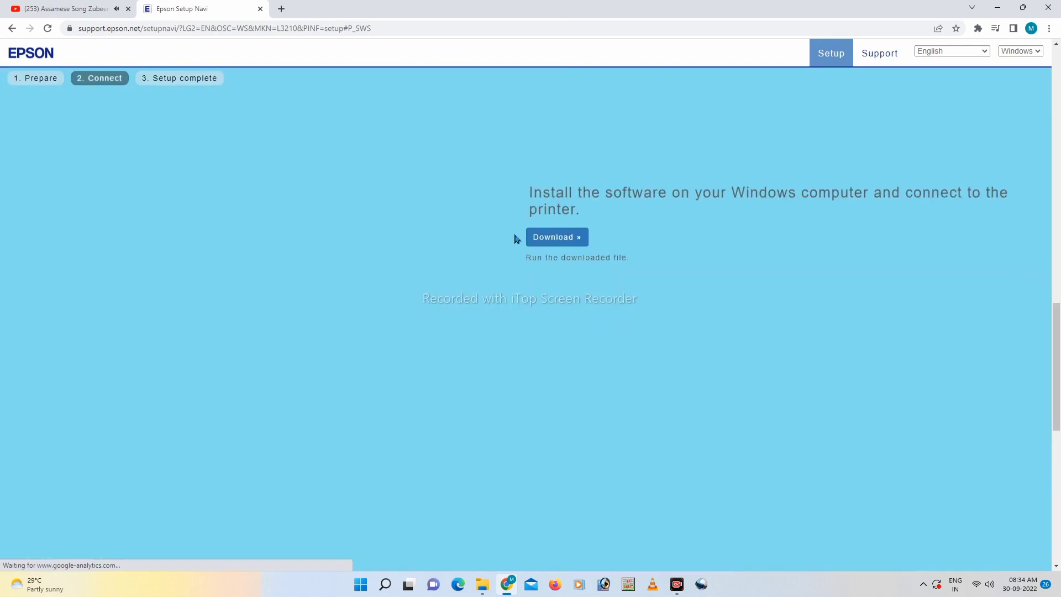
pyautogui.moveTo(516, 237); pyautogui.dragTo(629, 253)
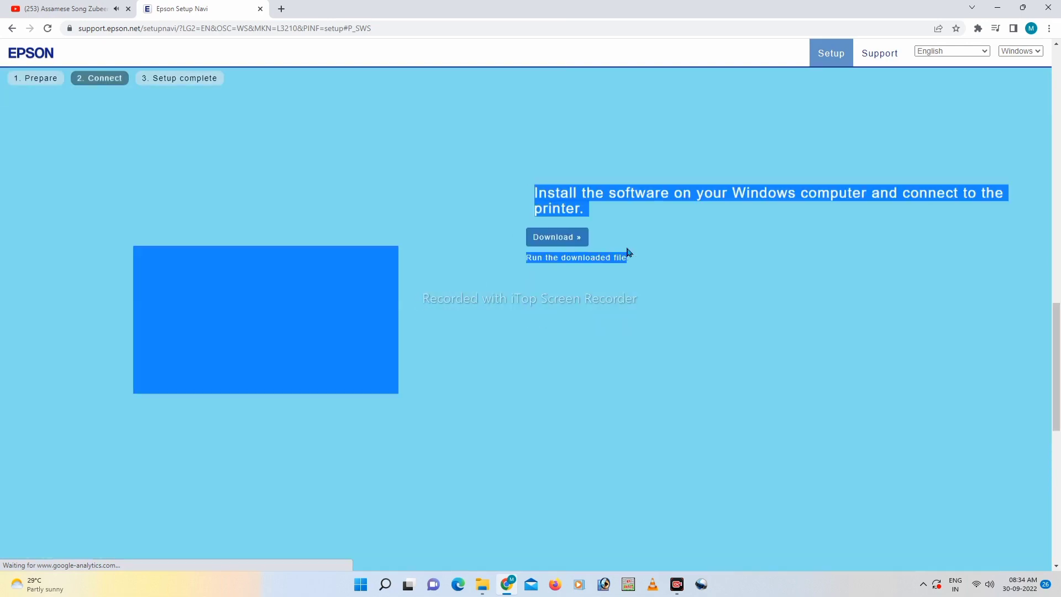
pyautogui.click(554, 237)
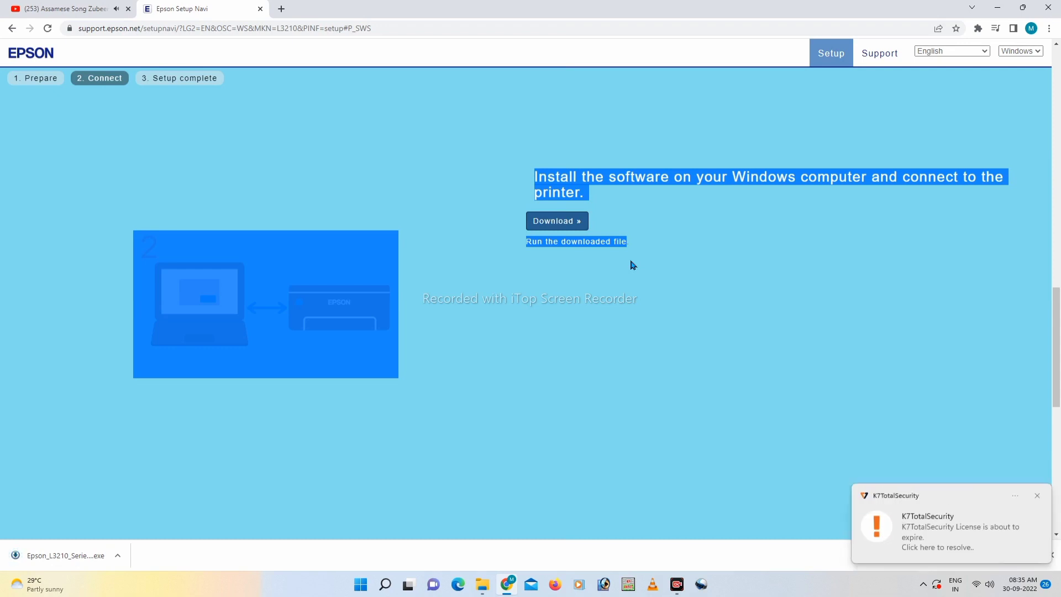
# Run the downloaded Epson L3210 Series installer and allow EPSON Web Installer to make changes to the device
pyautogui.click(556, 197)
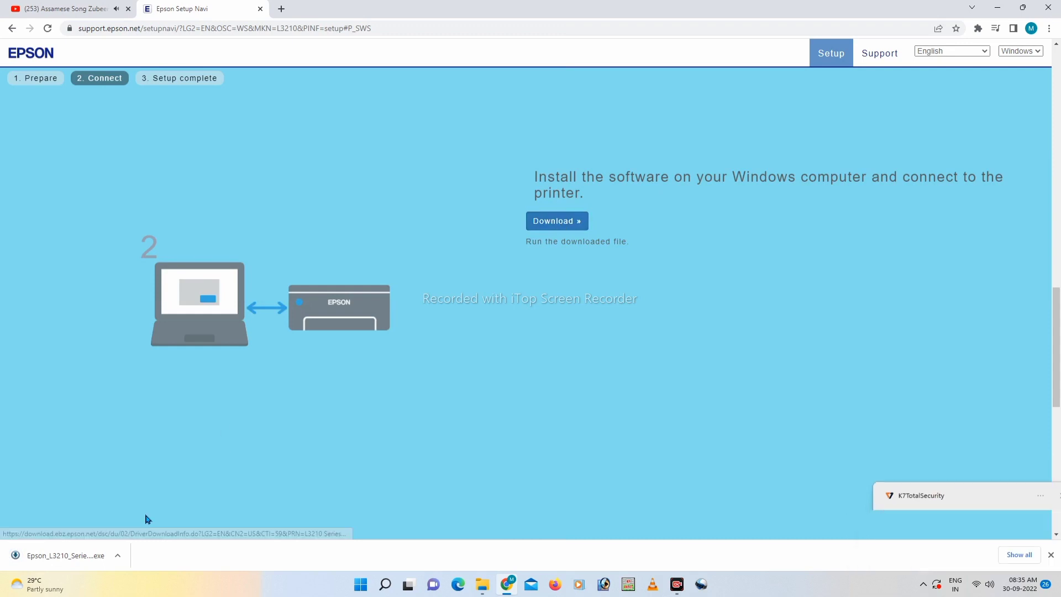
pyautogui.click(117, 556)
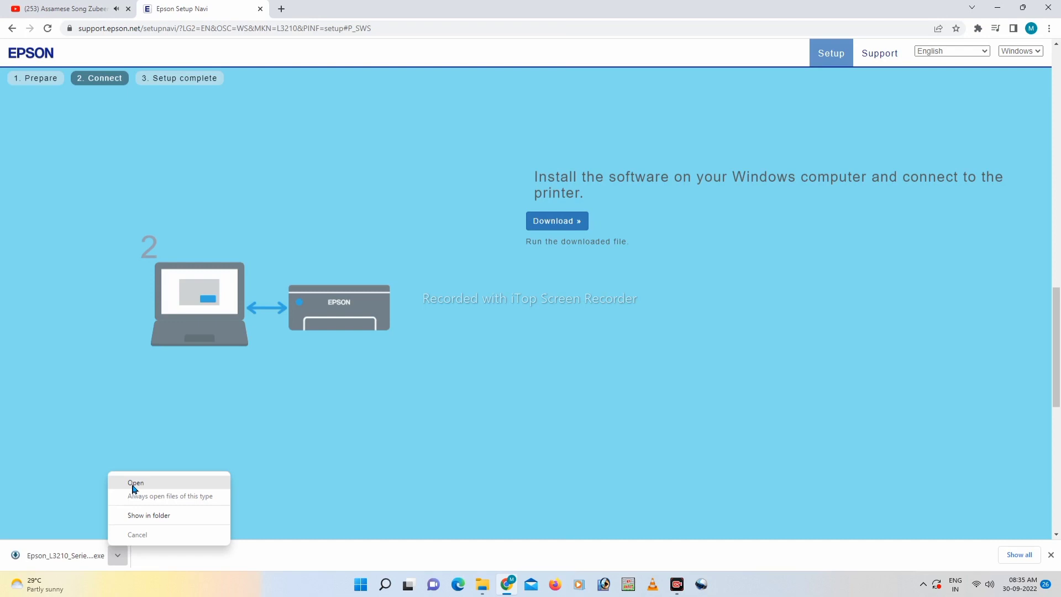
pyautogui.click(133, 484)
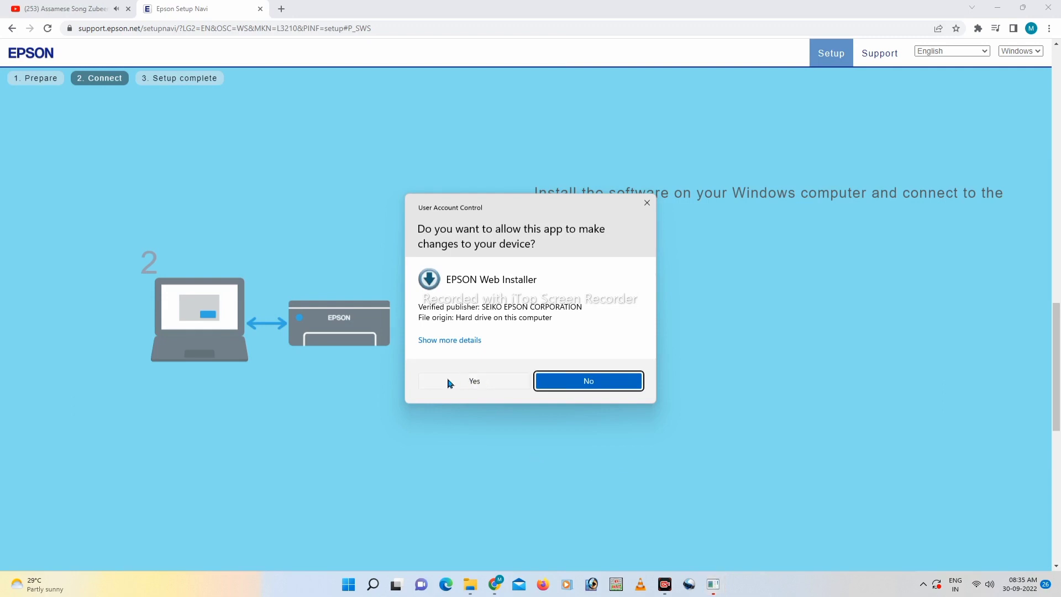
pyautogui.click(473, 380)
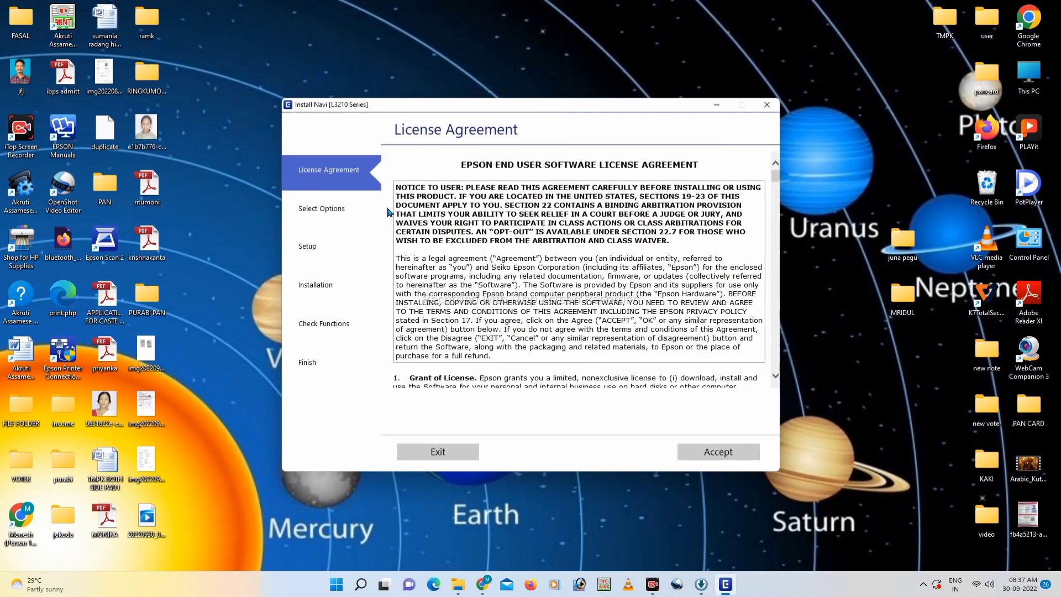
# Review the Epson end user software license agreement through to its last section and accept it
pyautogui.moveTo(398, 191); pyautogui.dragTo(761, 377)
pyautogui.moveTo(742, 288); pyautogui.dragTo(742, 288)
pyautogui.scroll(-6, 744, 293)
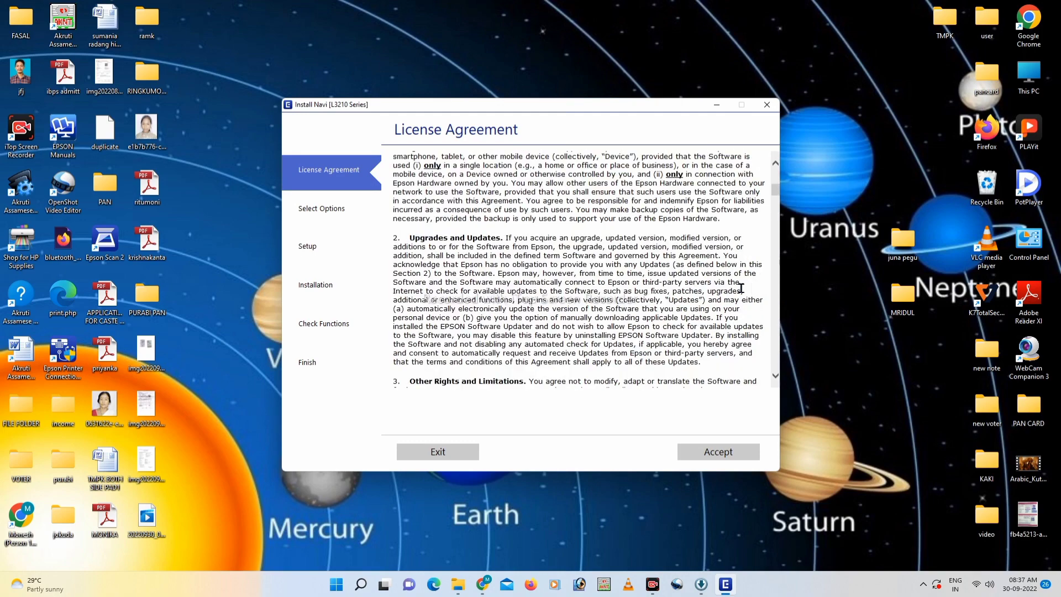
pyautogui.scroll(-15, 744, 293)
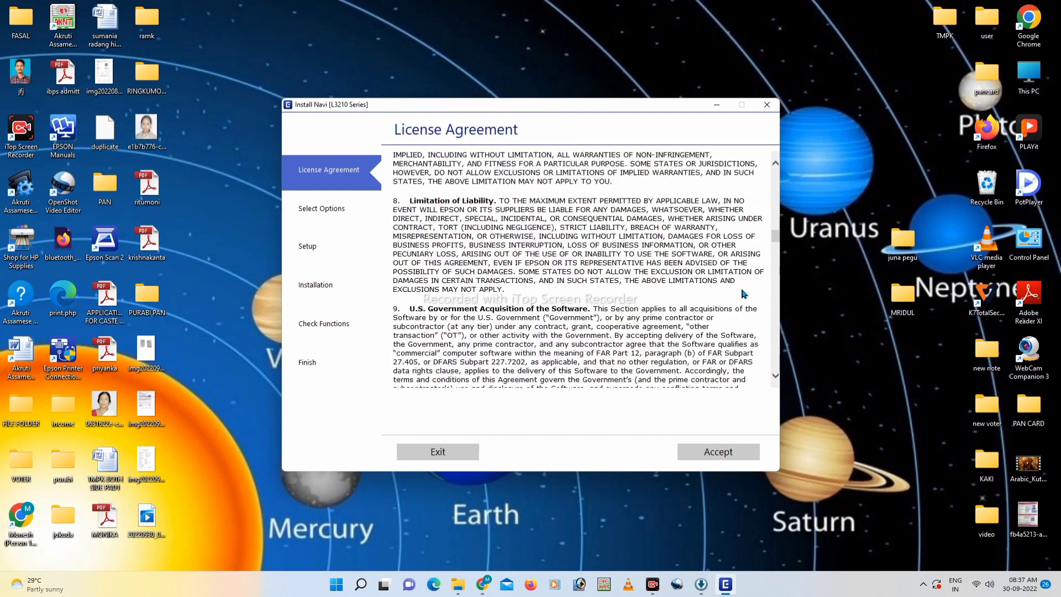
pyautogui.scroll(-20, 744, 293)
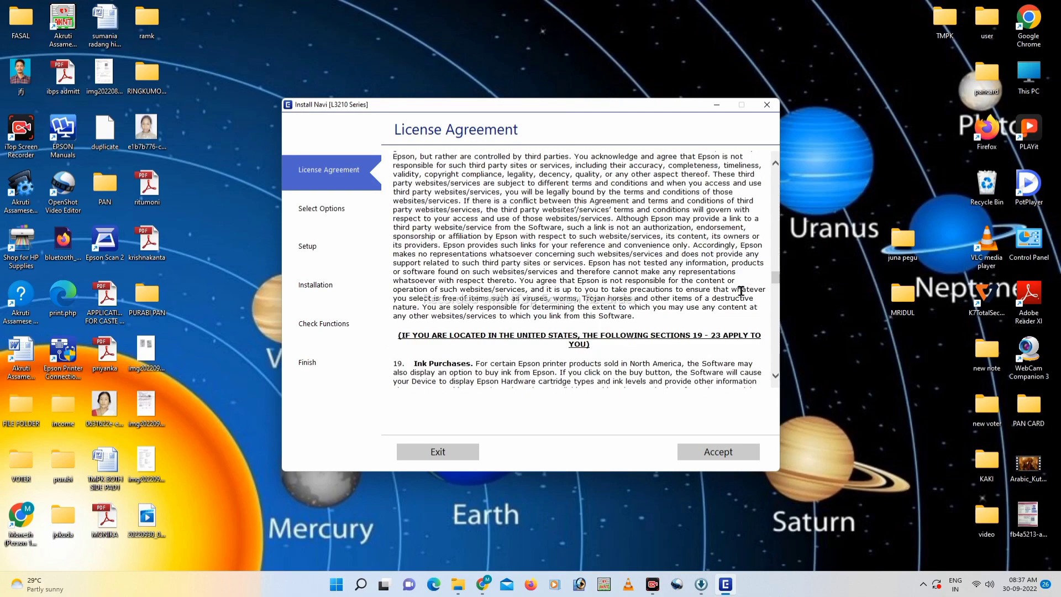
pyautogui.scroll(-15, 741, 291)
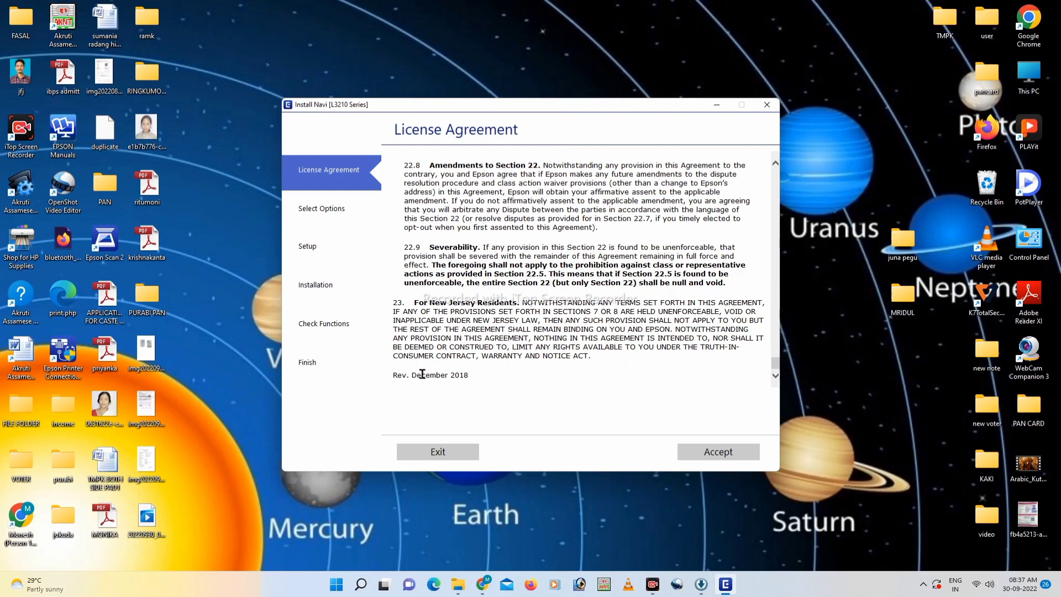
pyautogui.click(720, 452)
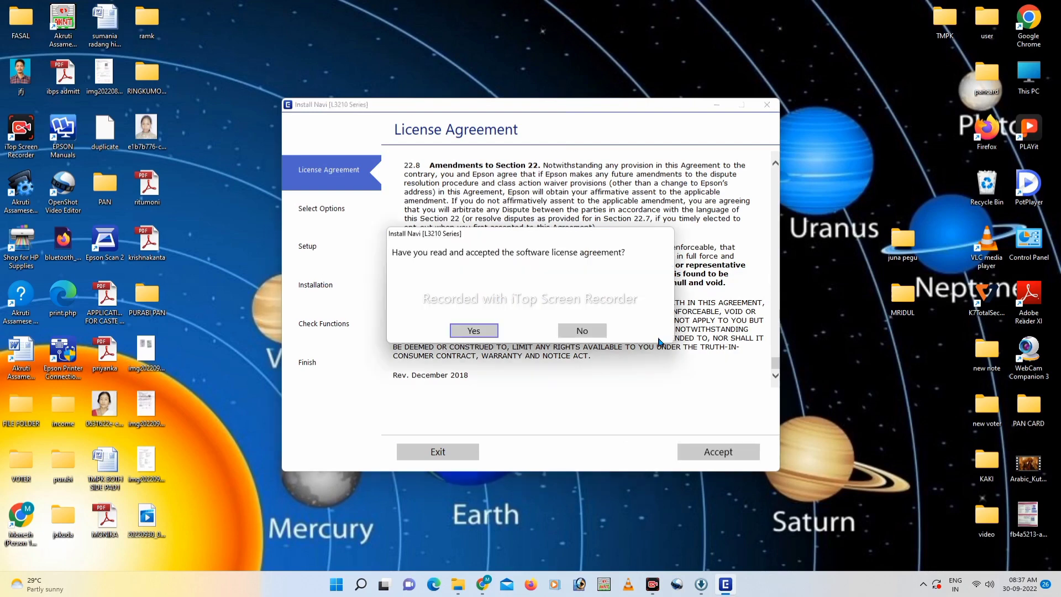
pyautogui.click(477, 331)
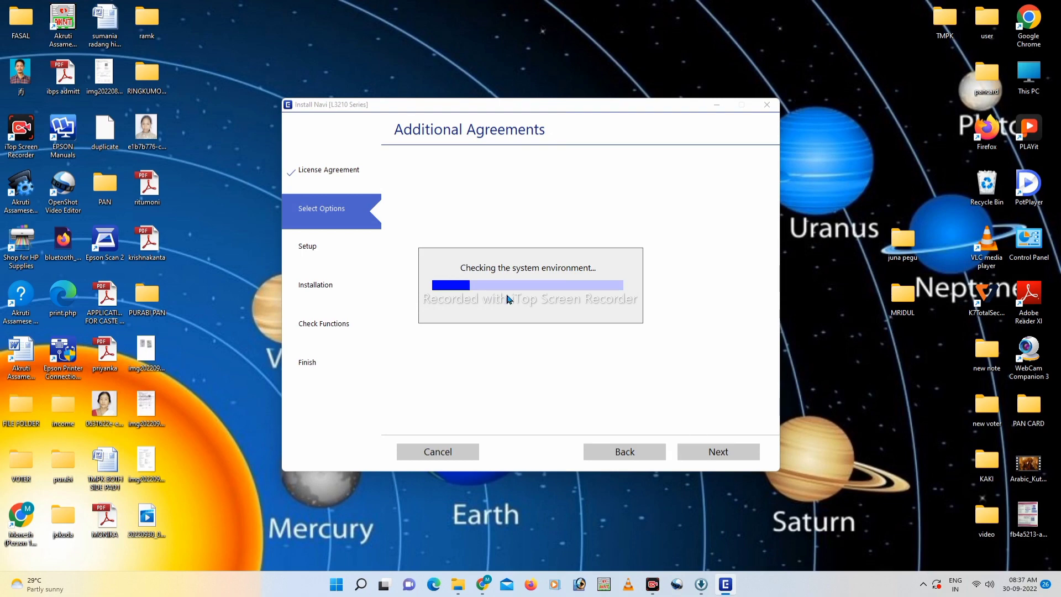
# Pass the additional agreements, confirm that the ink tanks have been filled, and install the offered software
pyautogui.click(725, 453)
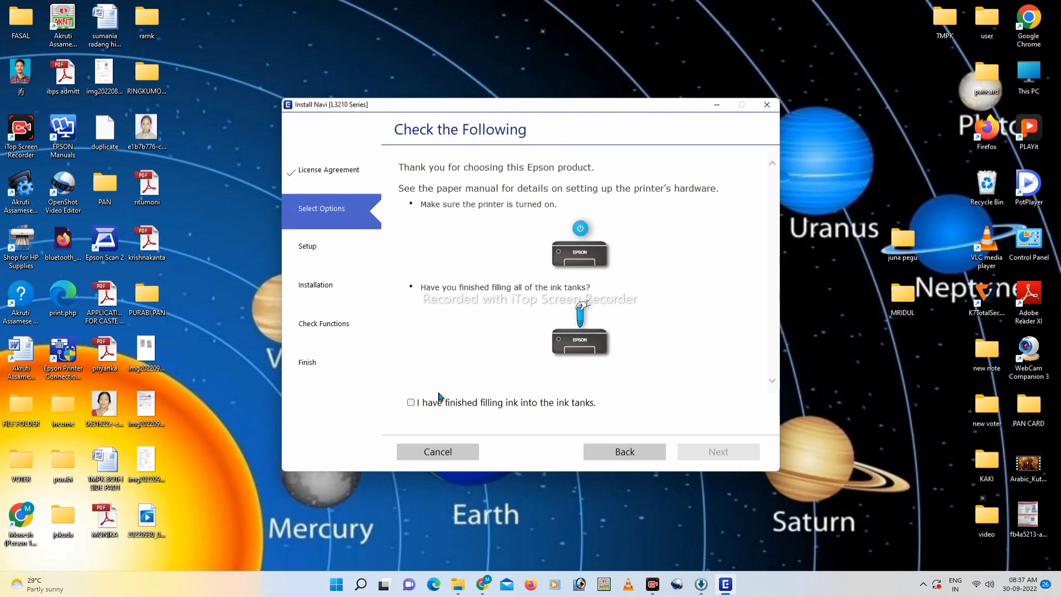
pyautogui.click(411, 402)
pyautogui.click(726, 459)
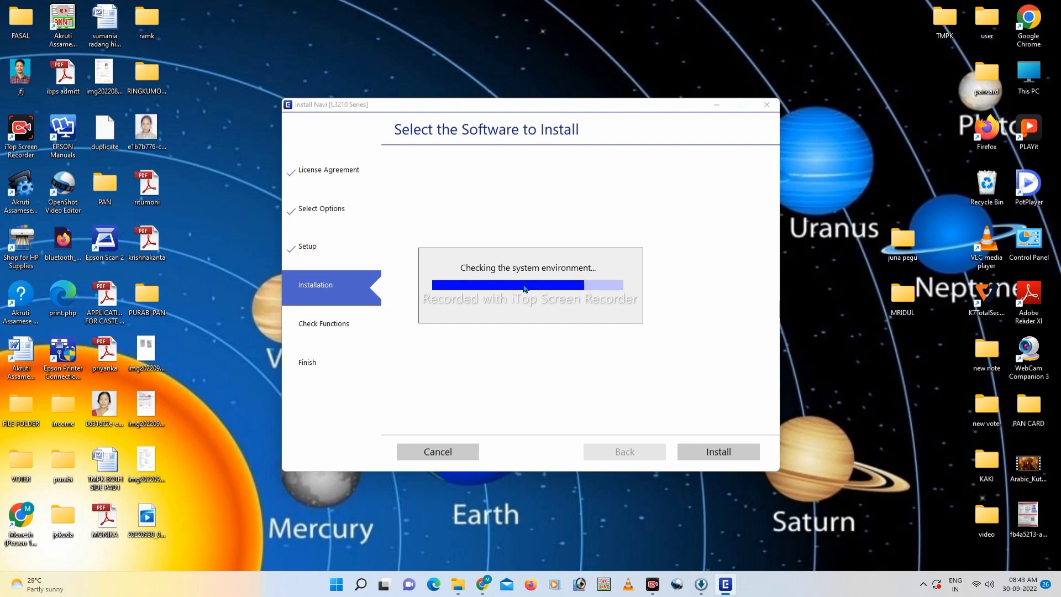
pyautogui.click(718, 456)
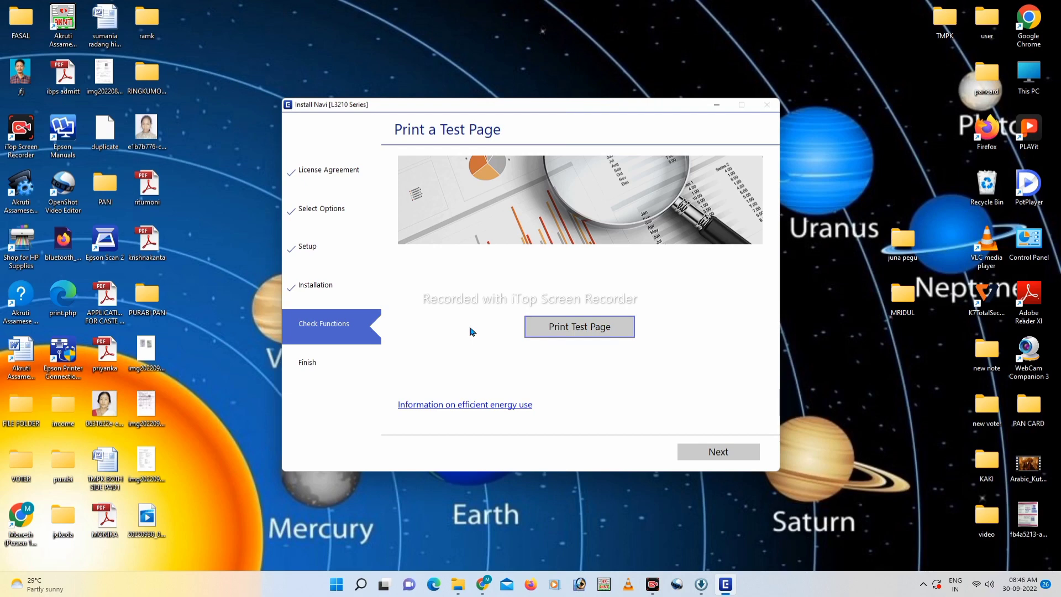
# Print a test page from the printer and continue the setup past the function check
pyautogui.click(579, 331)
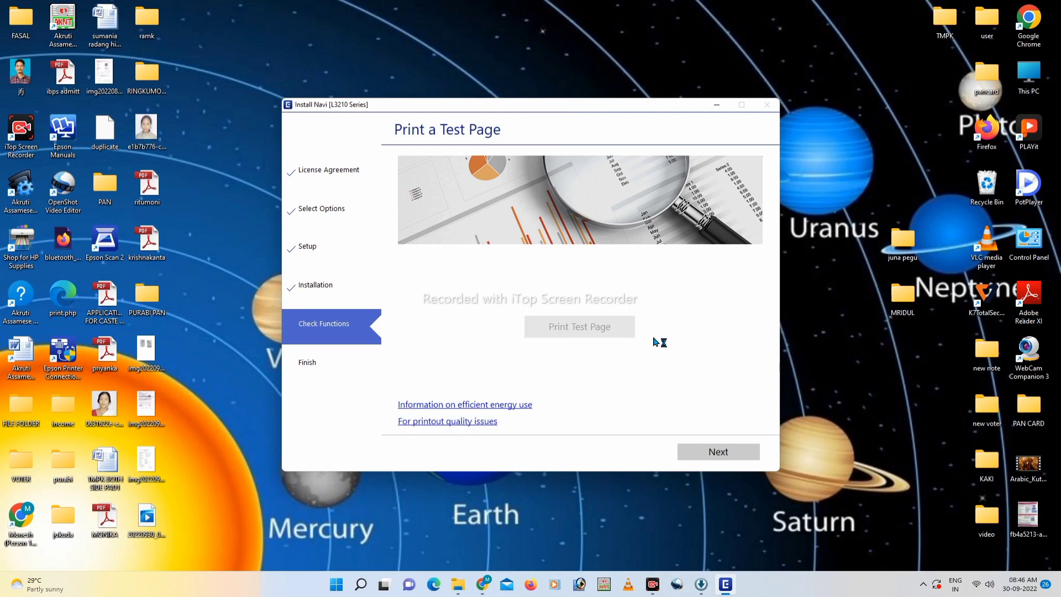
pyautogui.click(725, 453)
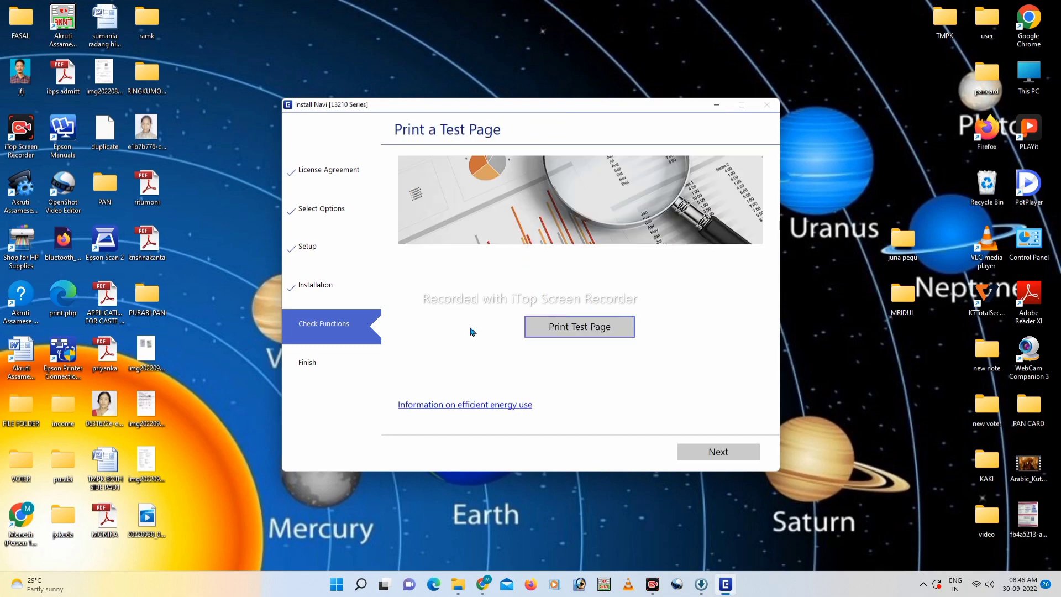
pyautogui.click(569, 336)
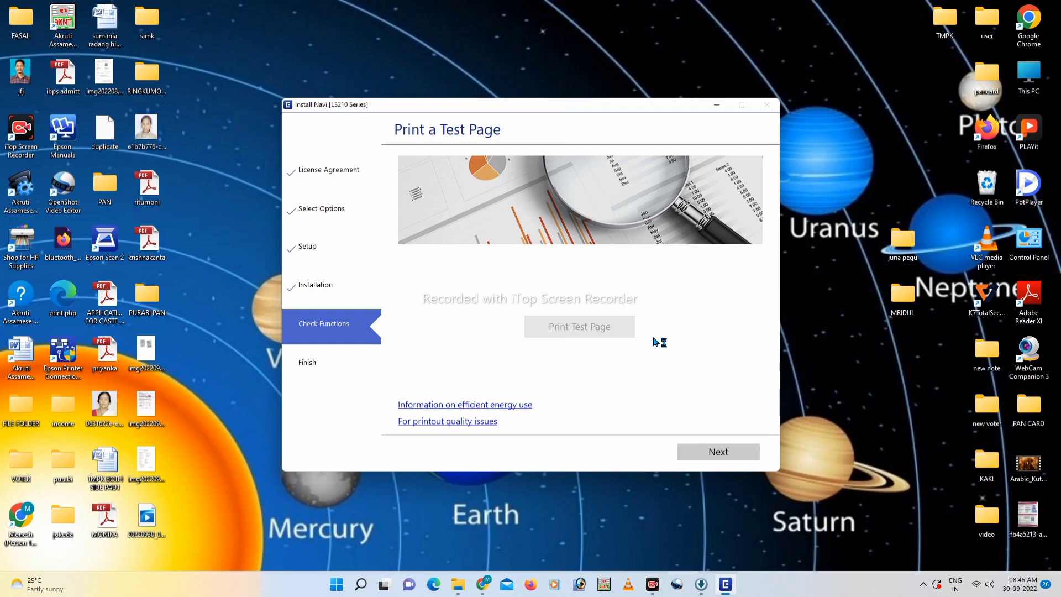
pyautogui.click(719, 452)
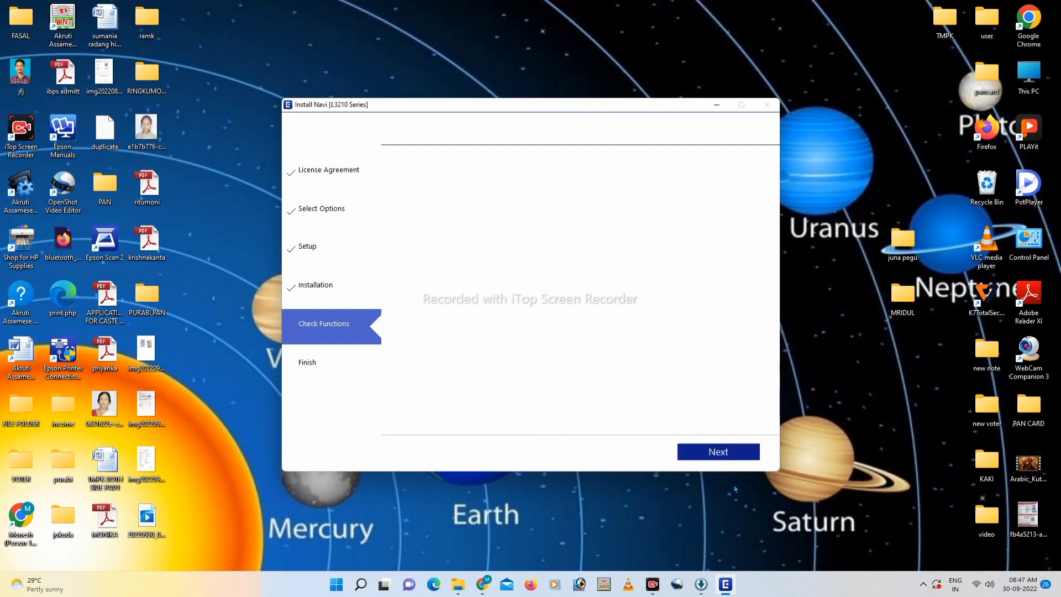